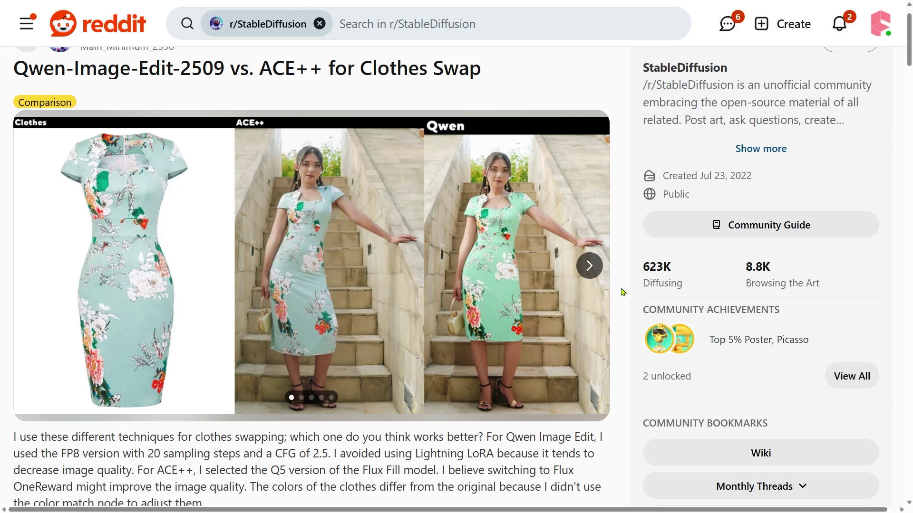
Step: Advance the comparison carousel past the olive and beige trench dresses to the floral dress
click(590, 266)
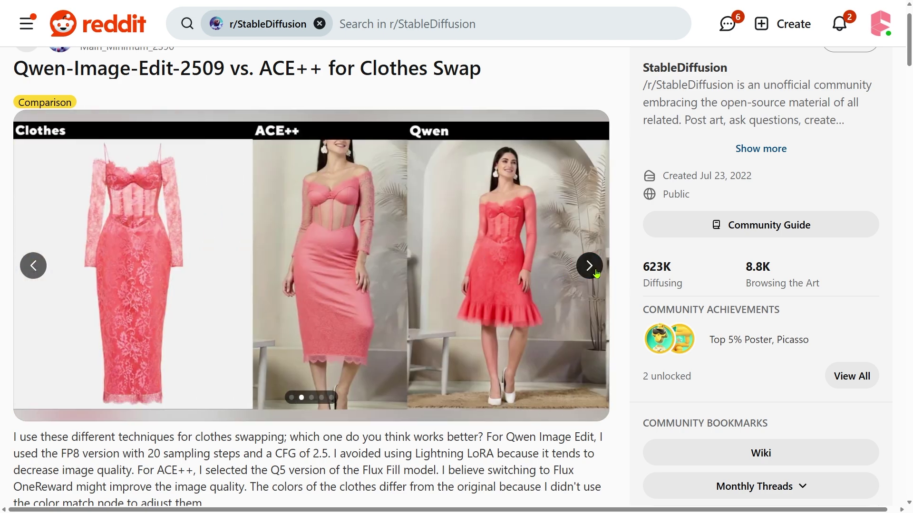
click(597, 274)
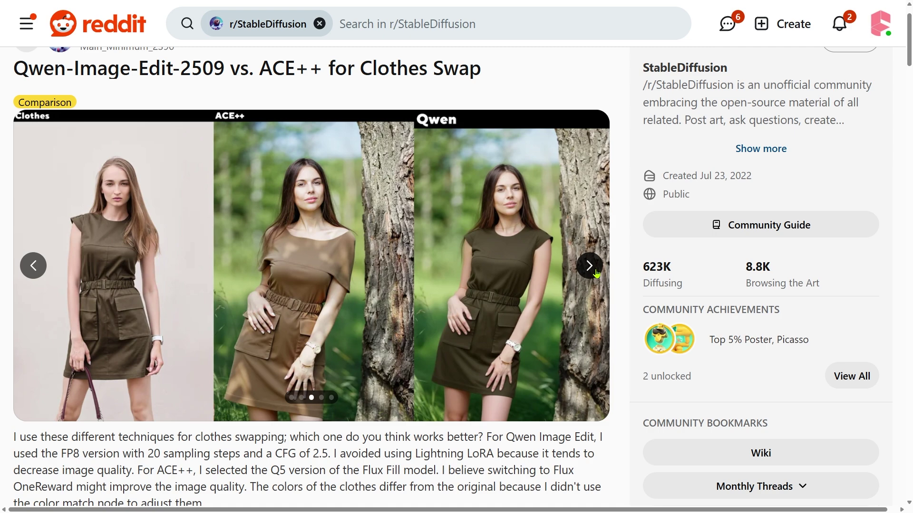
click(596, 275)
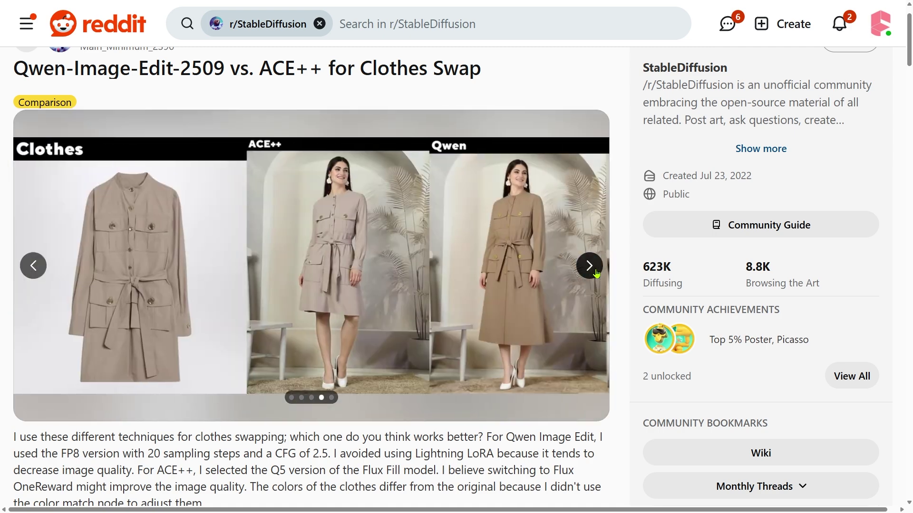
click(596, 274)
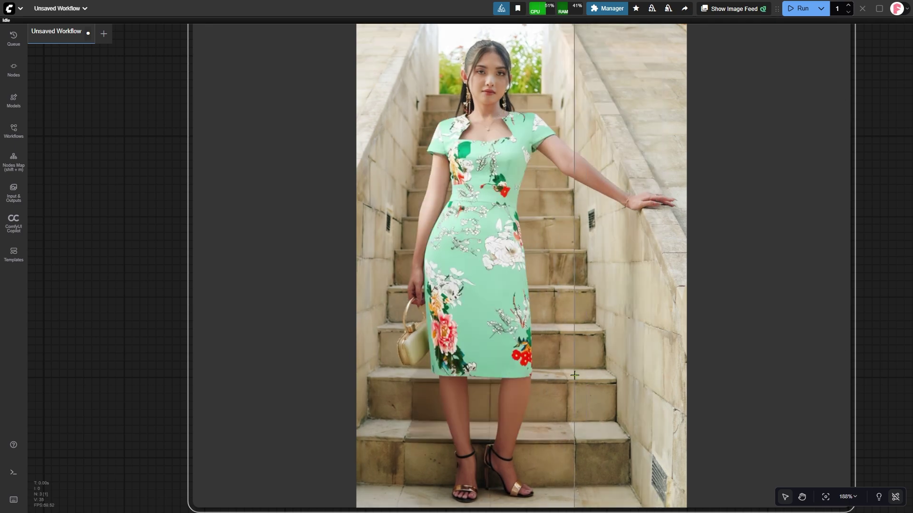
Step: Zoom in on the Image Comparer's before-and-after face to inspect the swap closely
scroll(504, 157, up, 12)
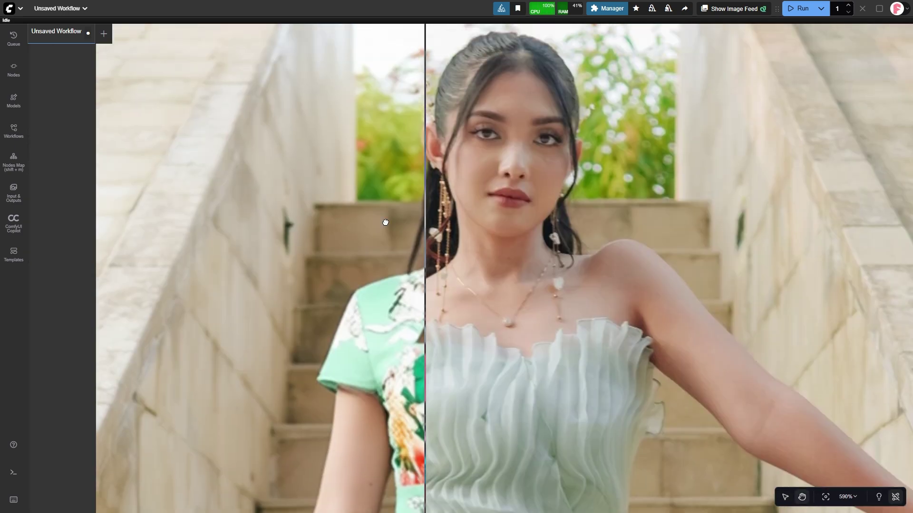
scroll(383, 323, up, 4)
scroll(222, 370, up, 2)
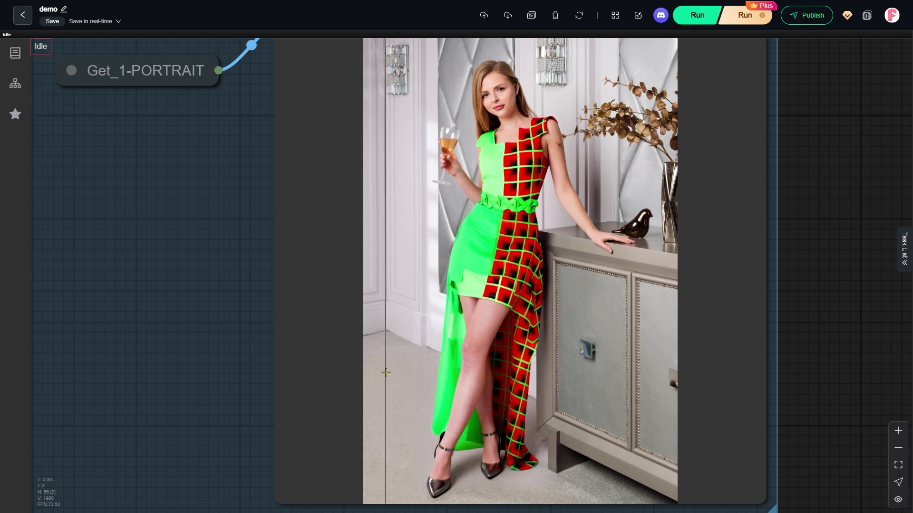
scroll(384, 377, up, 3)
scroll(480, 381, up, 3)
scroll(487, 395, down, 3)
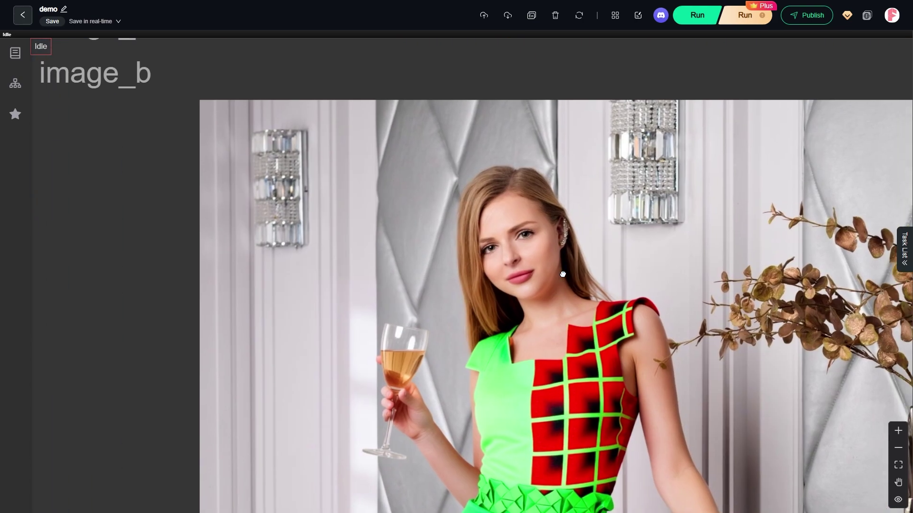
scroll(318, 320, up, 5)
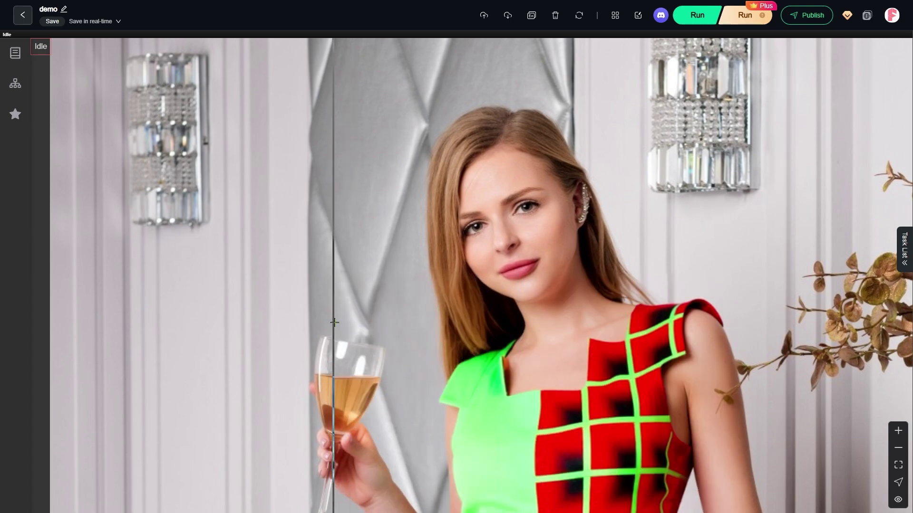
scroll(334, 322, down, 10)
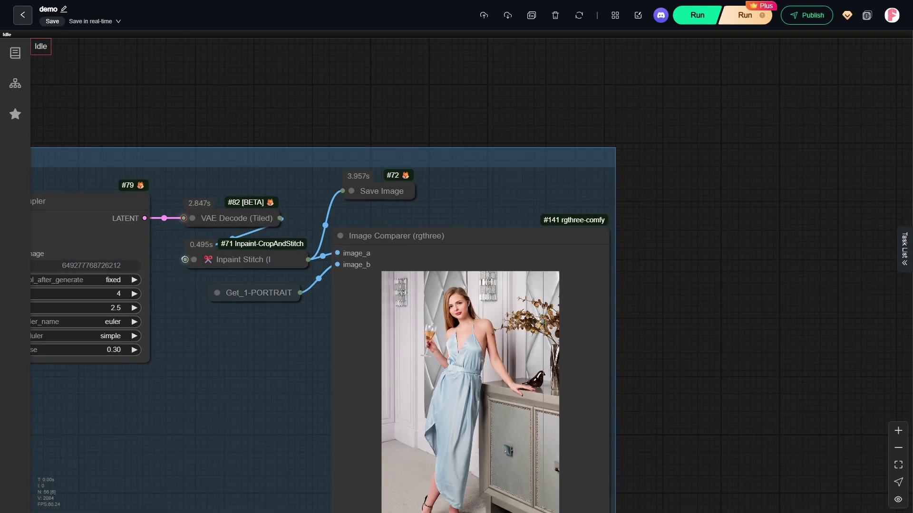
Step: Zoom out and pan past 3_First Pass until the whole 1_Masking group fits on screen
scroll(551, 325, down, 5)
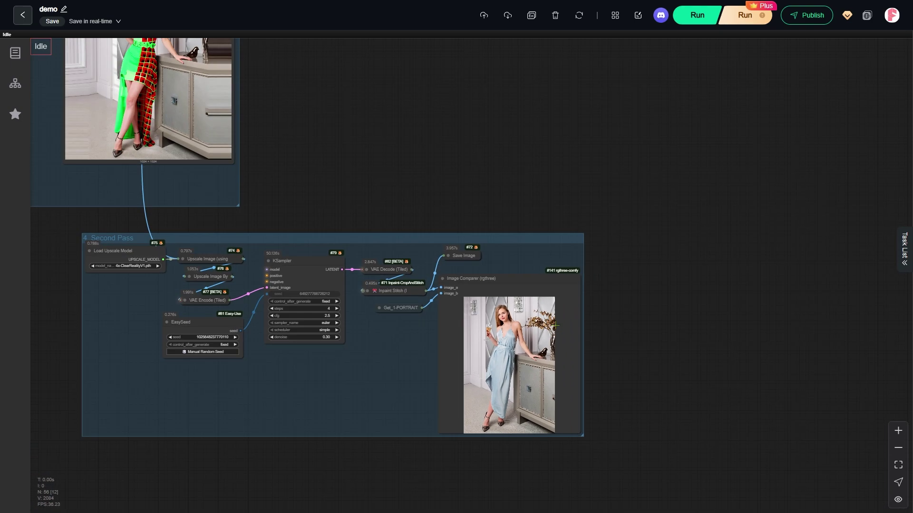
scroll(554, 325, down, 1)
drag(373, 221, 686, 302)
drag(191, 171, 541, 265)
drag(243, 278, 551, 260)
drag(430, 270, 621, 253)
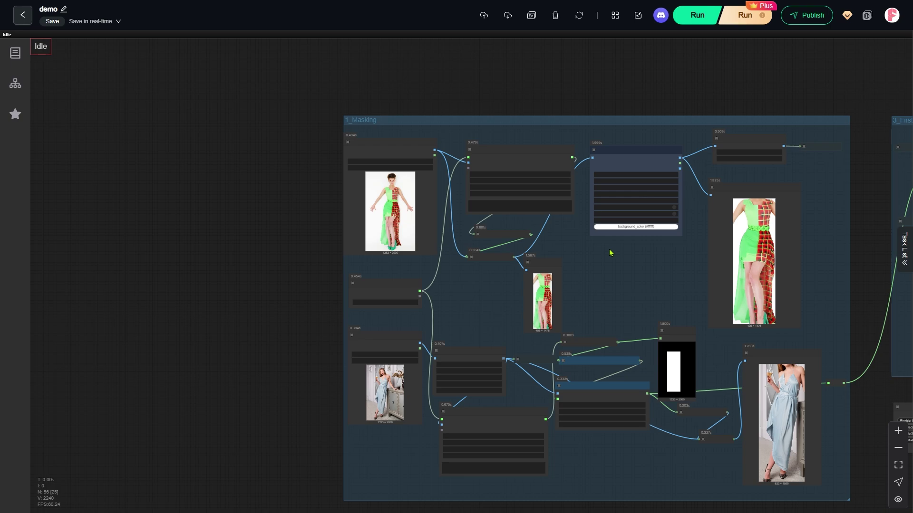
scroll(421, 203, up, 5)
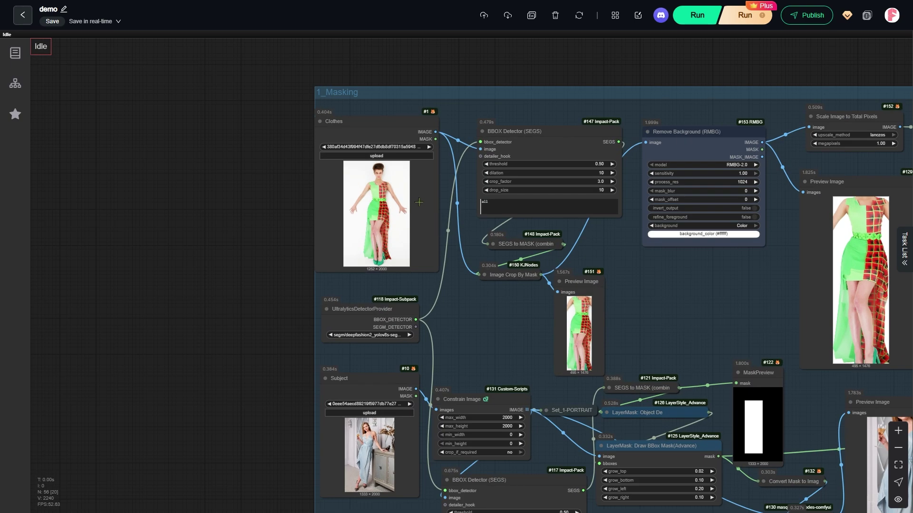
scroll(323, 200, up, 3)
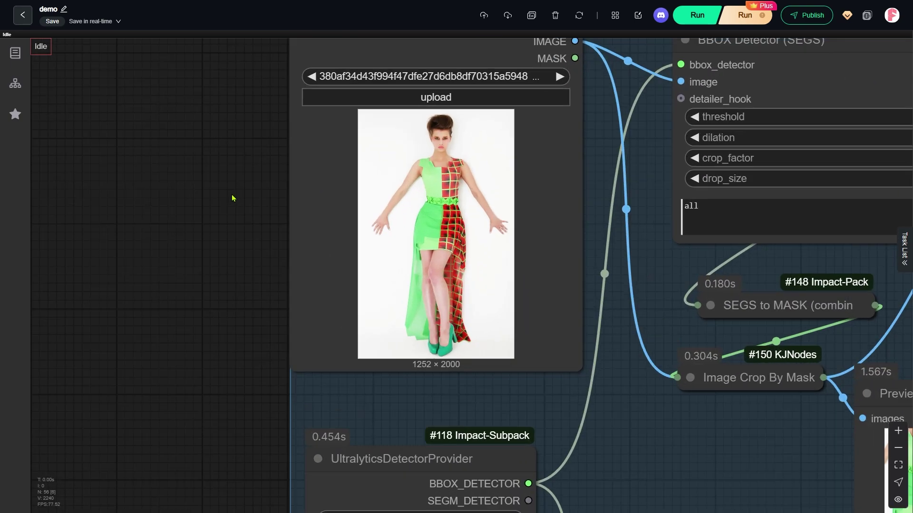
drag(233, 198, 187, 263)
click(418, 109)
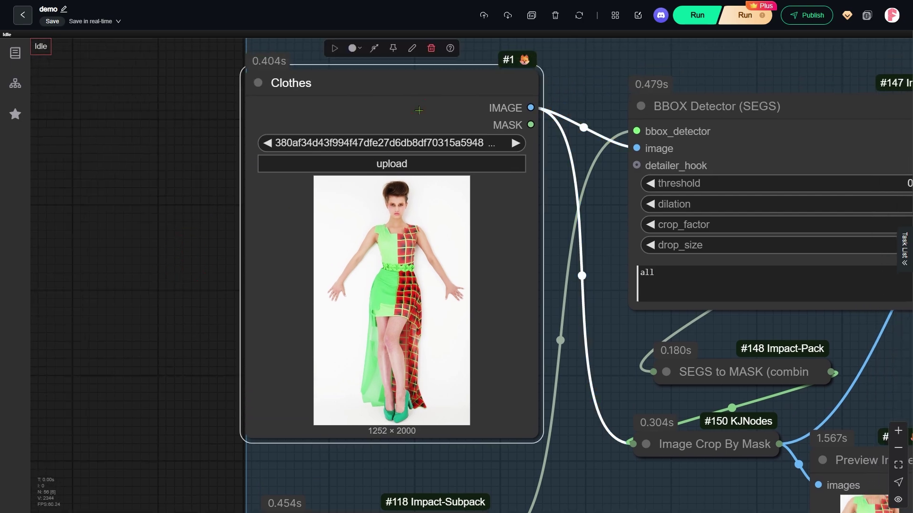
scroll(418, 110, down, 5)
scroll(420, 197, up, 3)
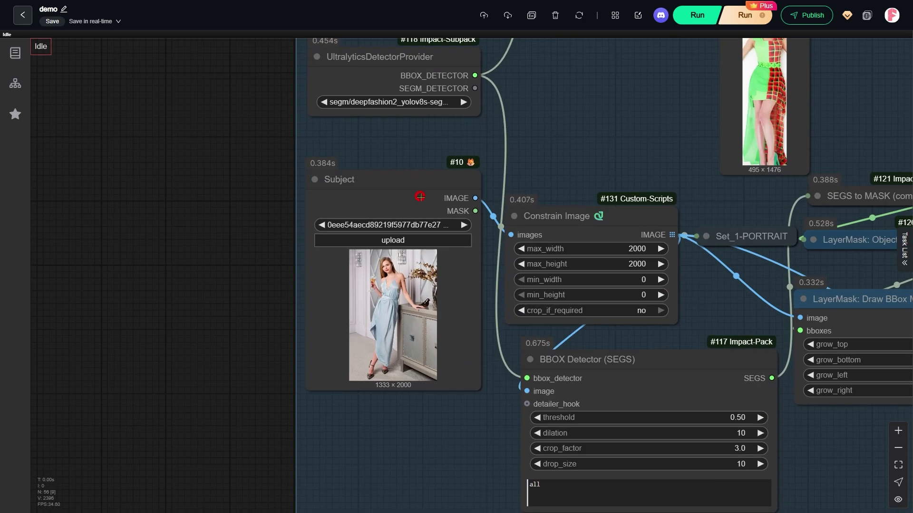
click(420, 196)
scroll(420, 197, down, 2)
drag(552, 110, 484, 269)
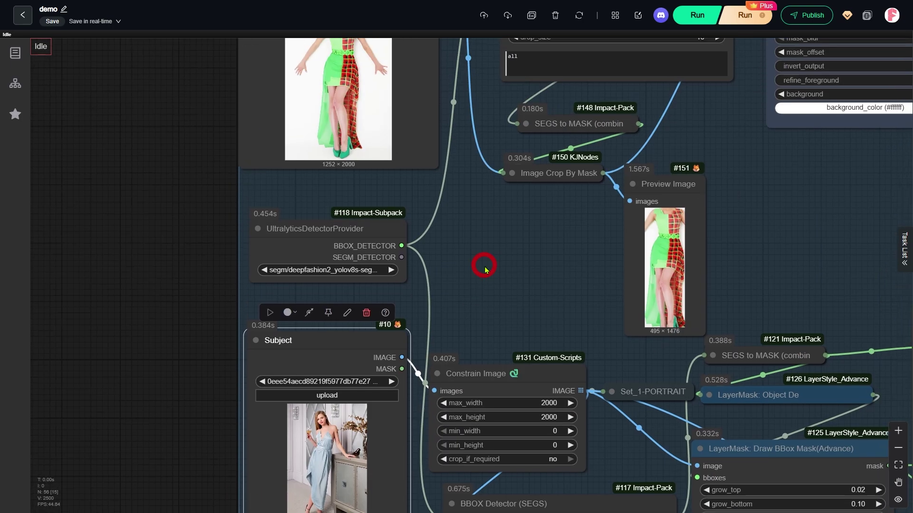
click(351, 238)
scroll(350, 239, up, 5)
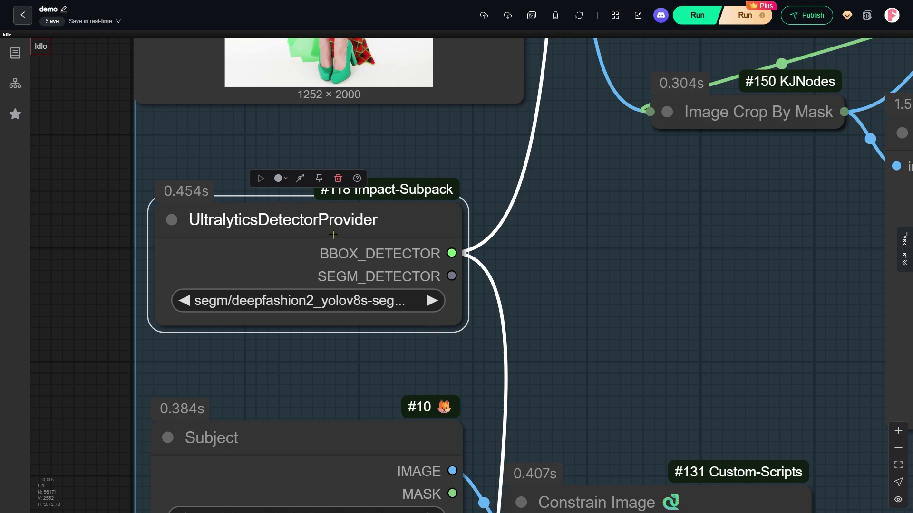
scroll(334, 235, down, 10)
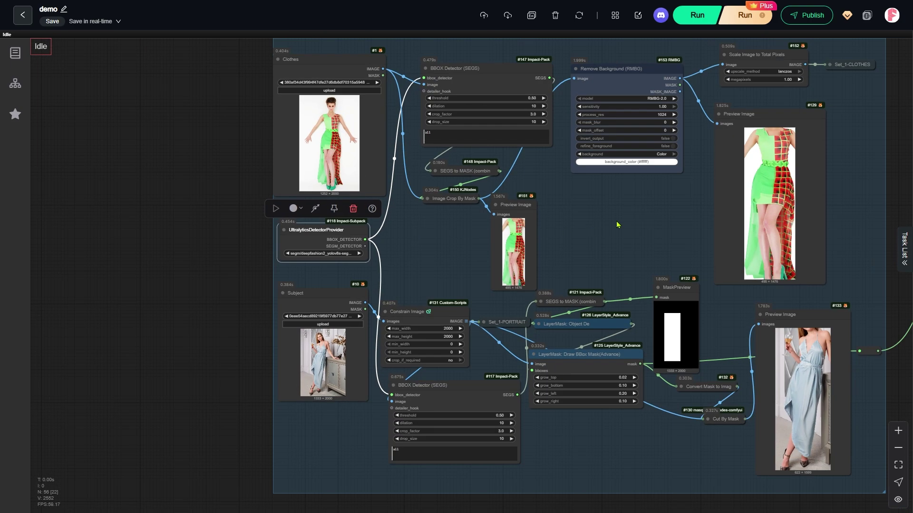
drag(581, 214, 343, 215)
scroll(476, 228, up, 1)
click(549, 254)
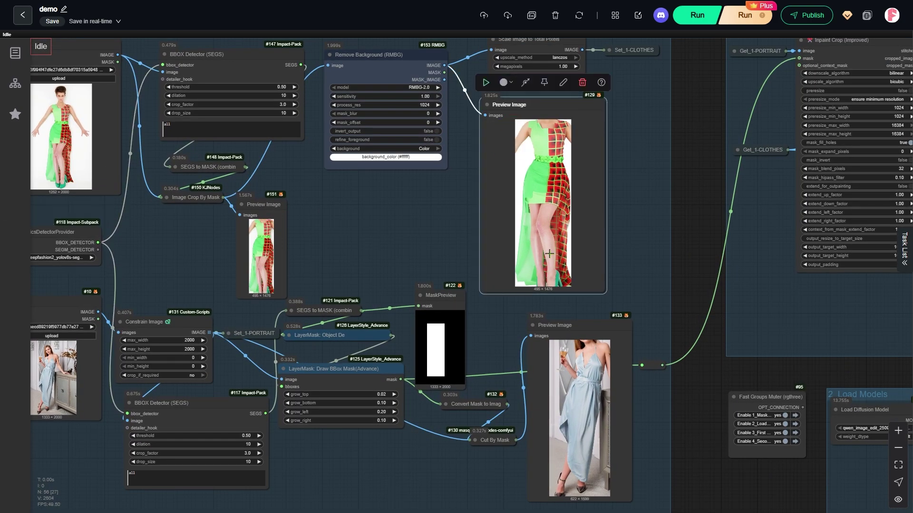
click(557, 333)
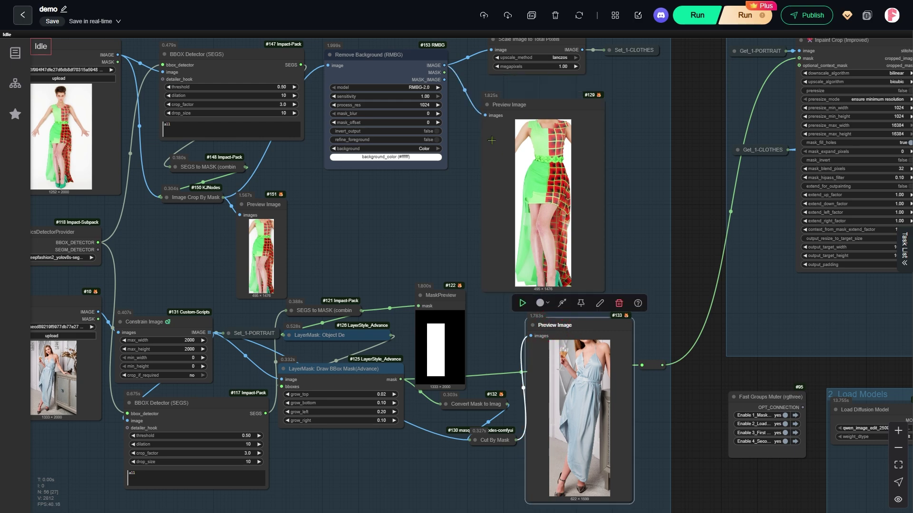
scroll(513, 110, up, 6)
click(513, 105)
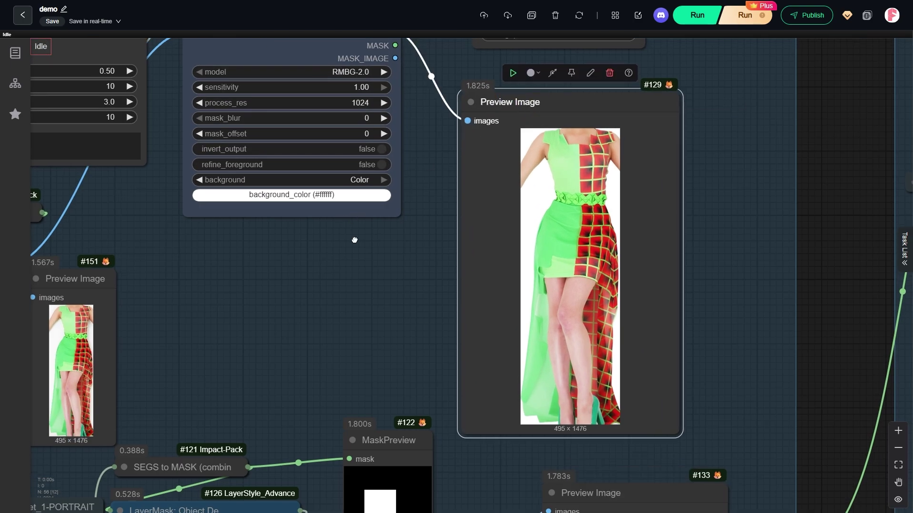
drag(369, 246, 423, 284)
click(379, 70)
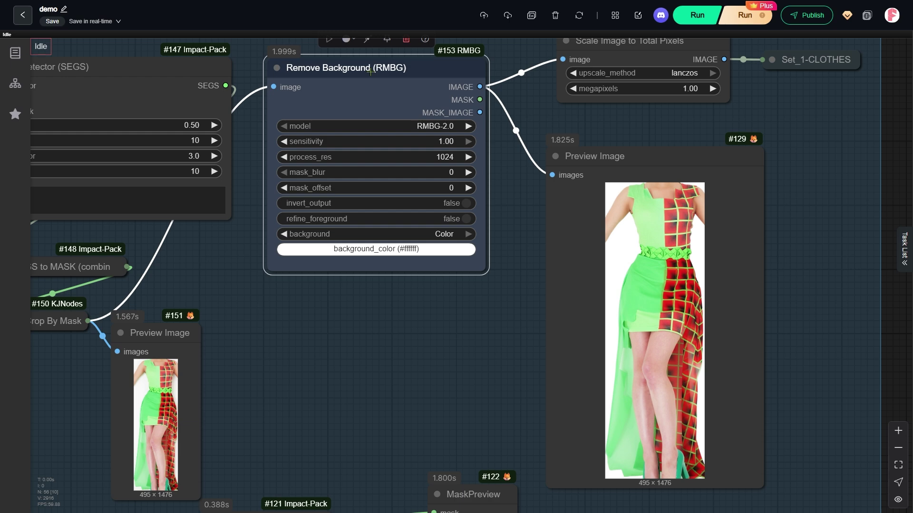
scroll(371, 71, down, 5)
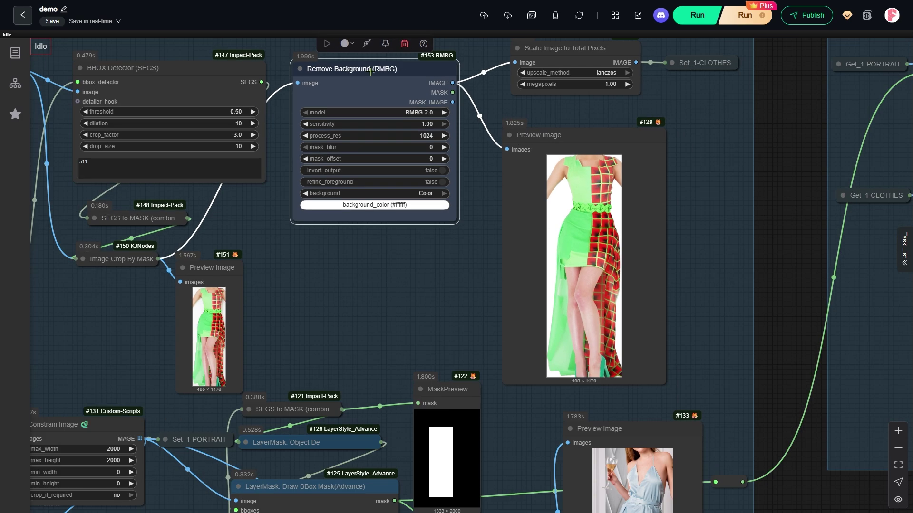
drag(444, 324, 336, 74)
scroll(466, 304, up, 4)
click(513, 147)
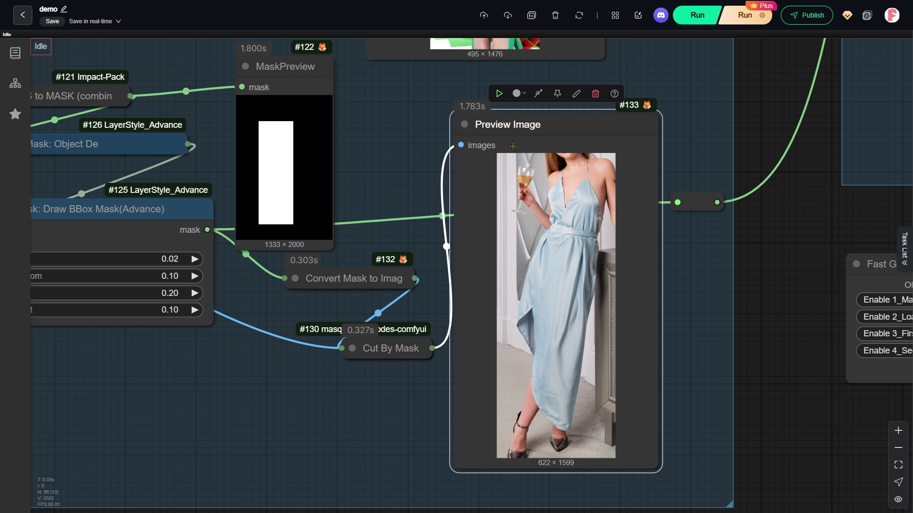
drag(137, 367, 456, 377)
scroll(456, 377, up, 4)
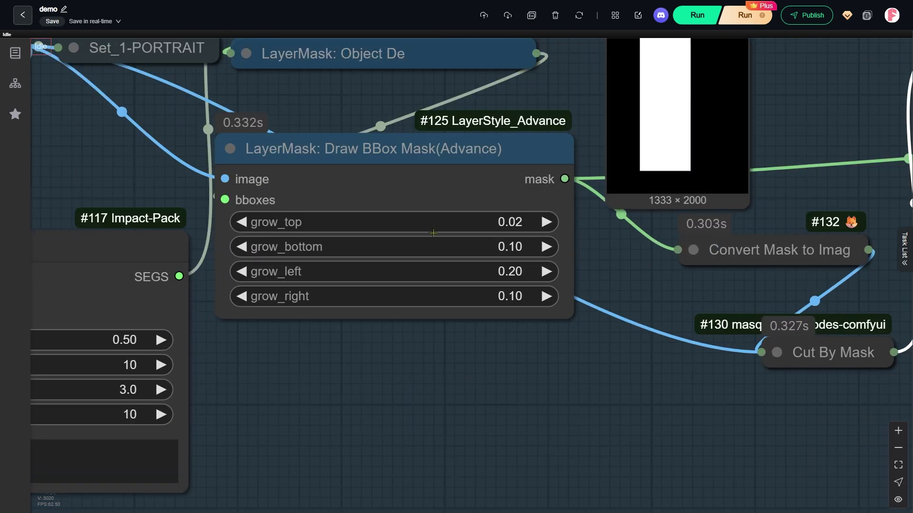
click(433, 164)
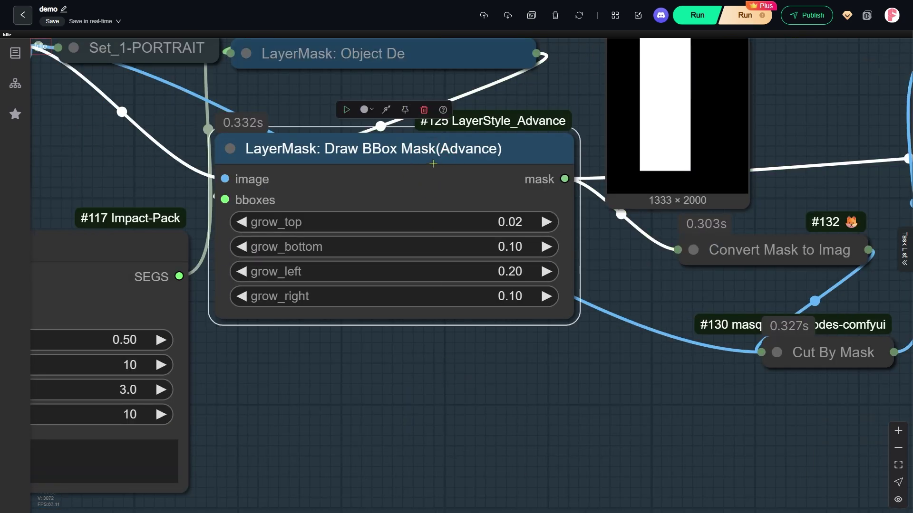
scroll(433, 164, down, 5)
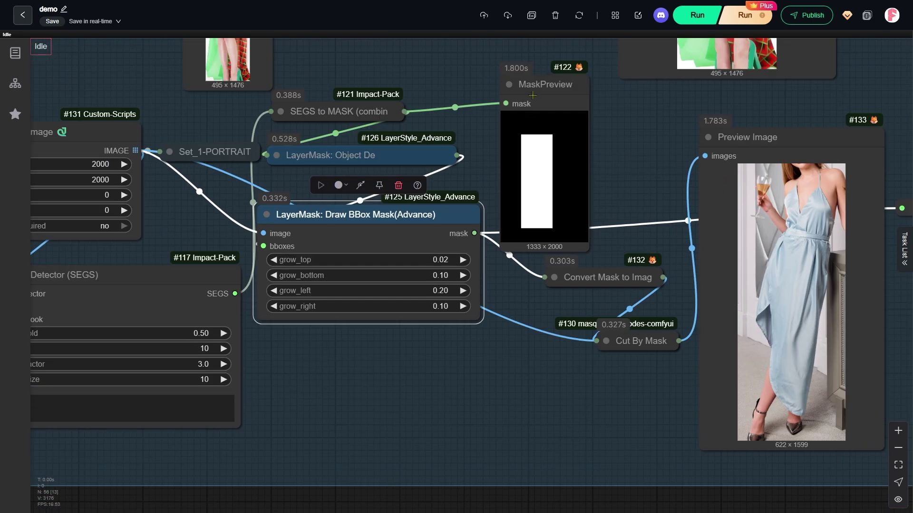
click(533, 96)
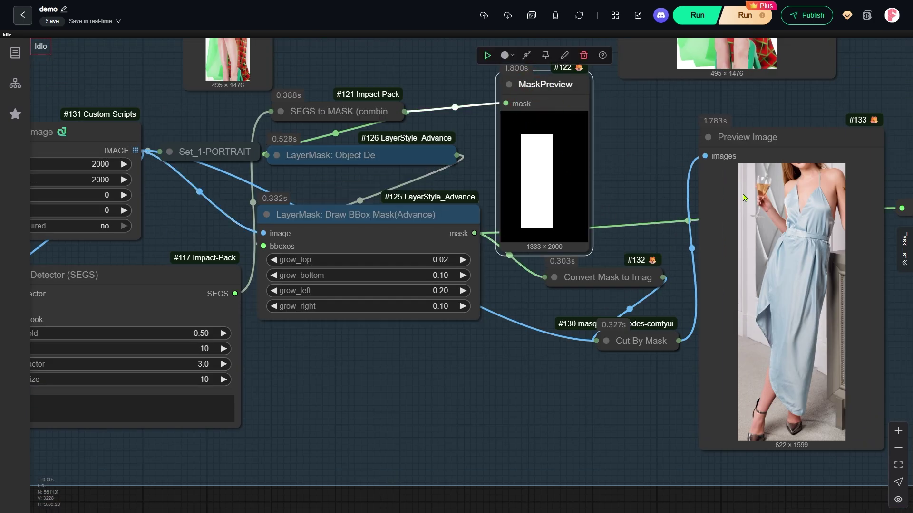
scroll(861, 246, up, 2)
click(742, 149)
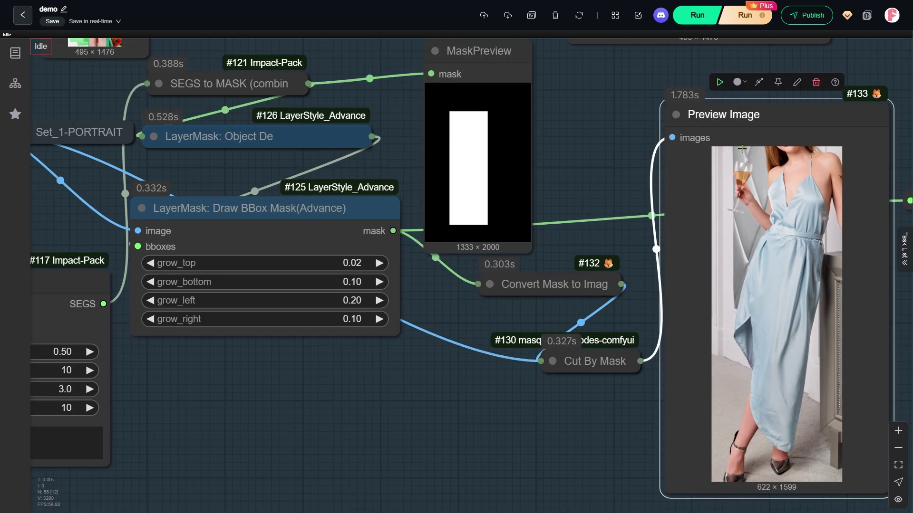
scroll(741, 149, down, 3)
scroll(811, 327, up, 10)
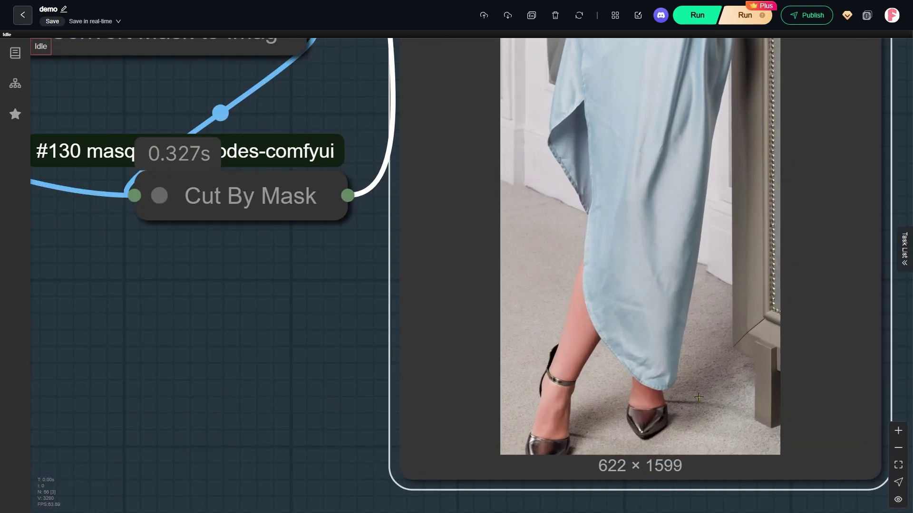
scroll(701, 398, down, 10)
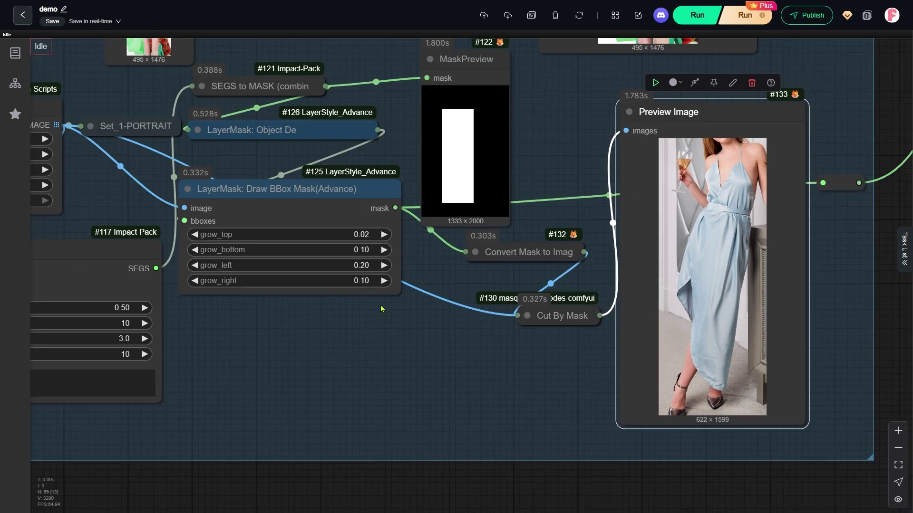
scroll(227, 282, up, 7)
click(424, 252)
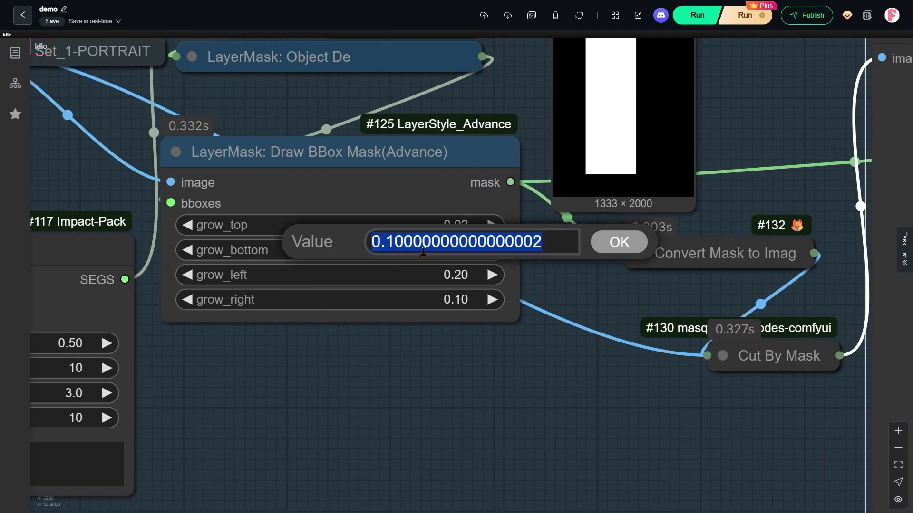
click(621, 248)
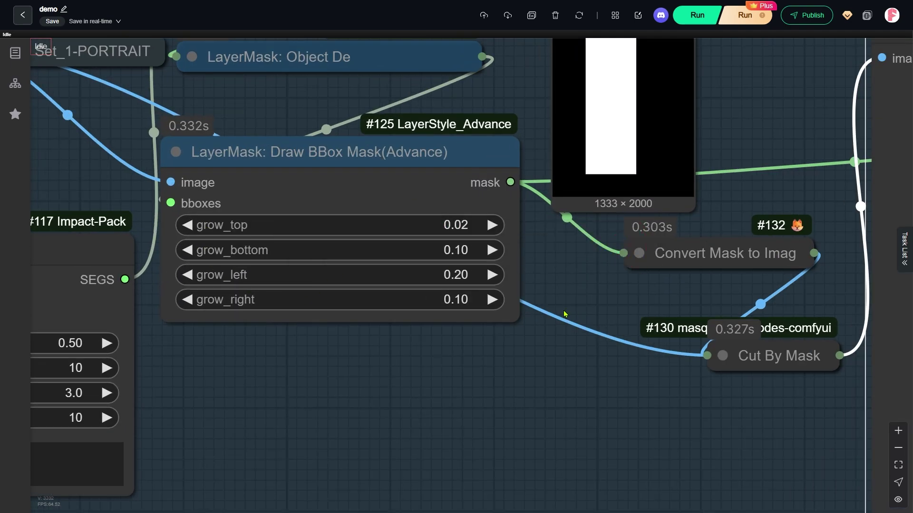
scroll(504, 290, down, 2)
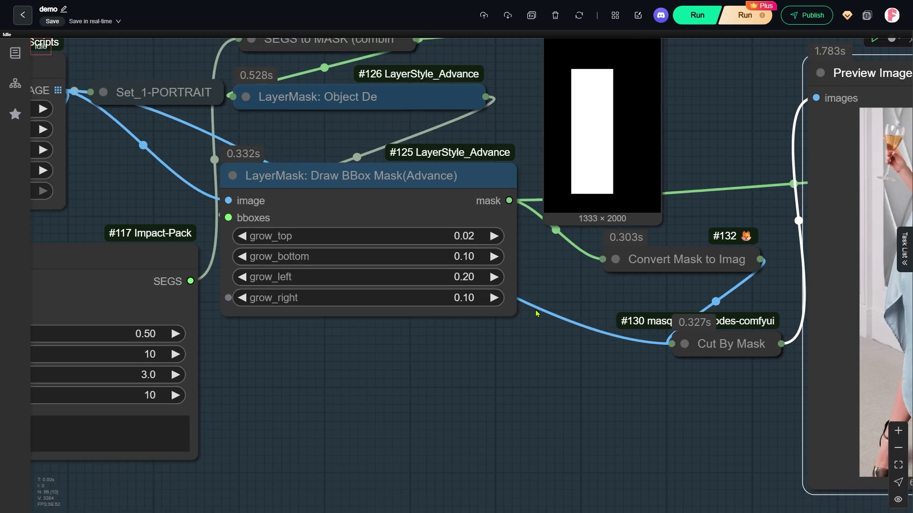
drag(684, 398, 387, 297)
scroll(523, 352, up, 5)
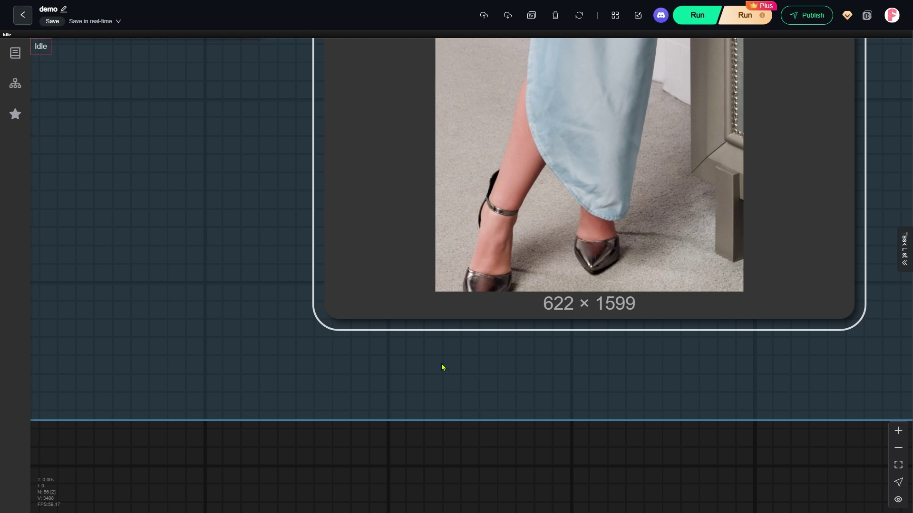
scroll(442, 367, down, 5)
drag(728, 168, 717, 255)
click(157, 239)
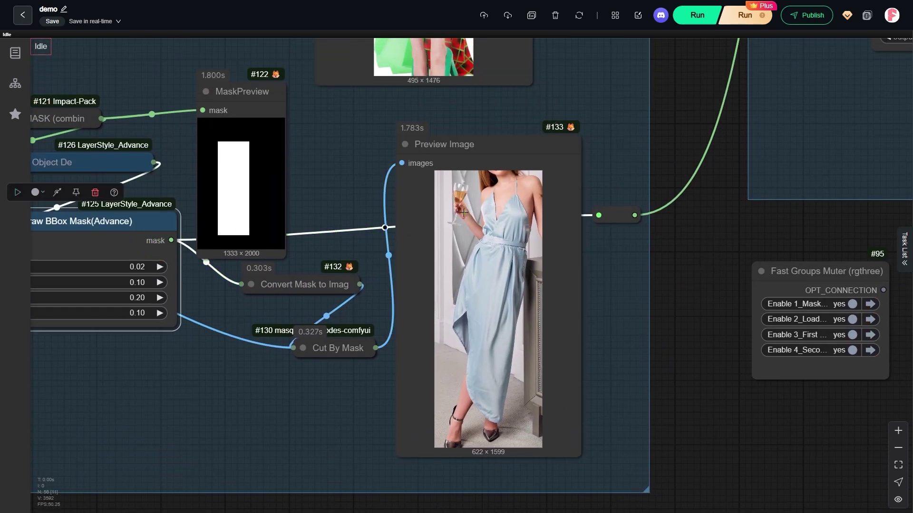
drag(719, 93, 413, 418)
scroll(413, 418, down, 2)
drag(489, 320, 339, 315)
click(428, 143)
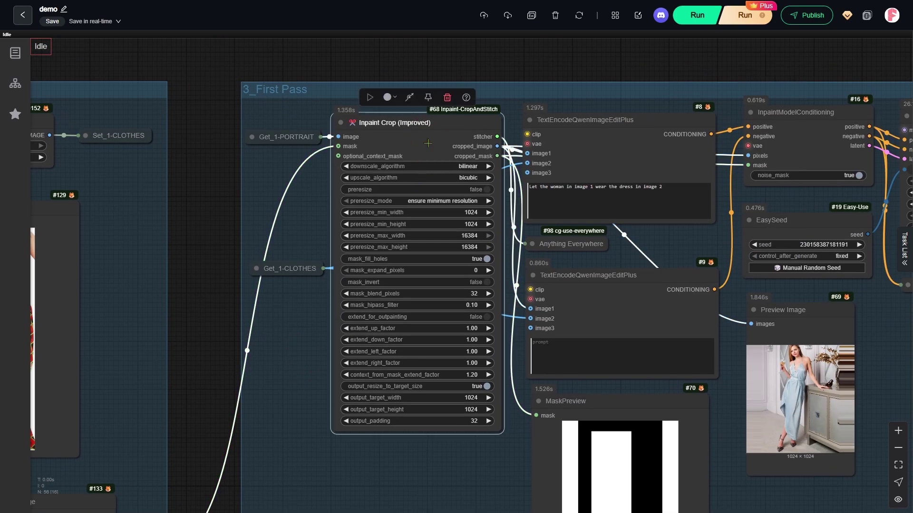
scroll(891, 364, up, 3)
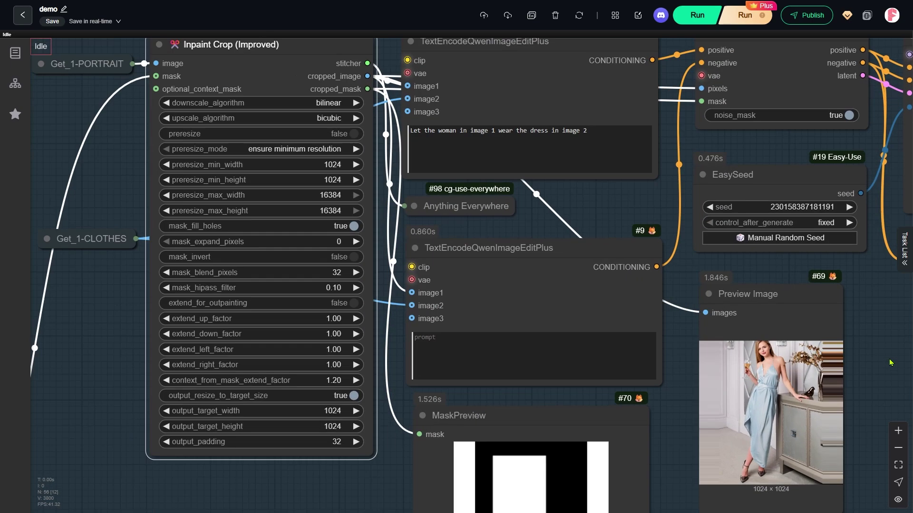
drag(859, 367, 781, 228)
click(719, 295)
scroll(649, 371, up, 4)
click(649, 369)
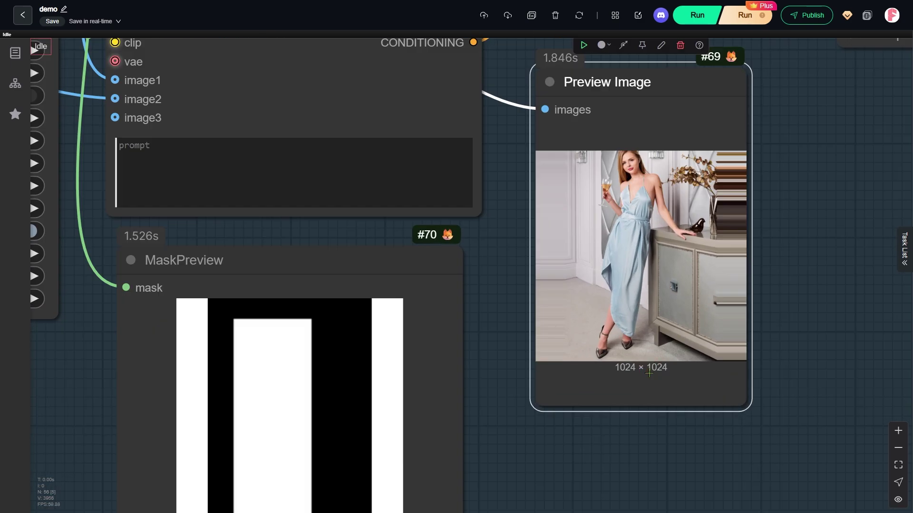
scroll(758, 253, up, 4)
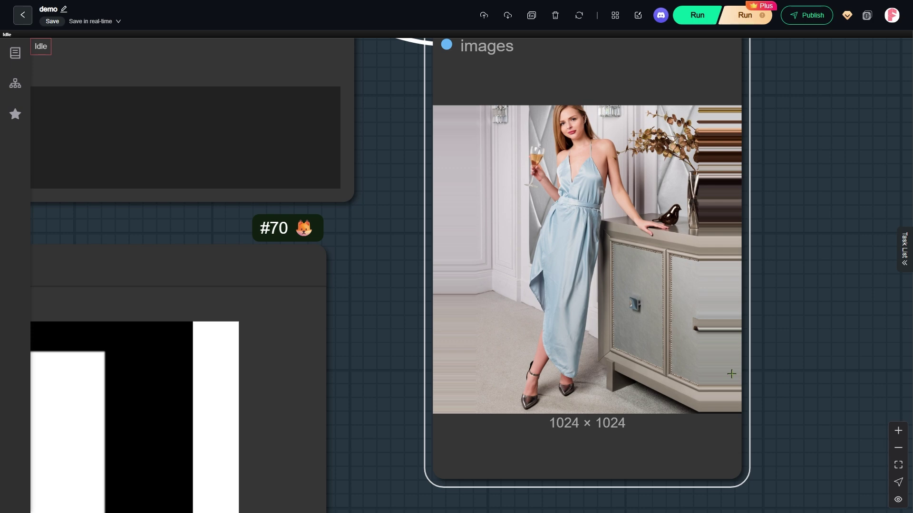
scroll(731, 374, down, 4)
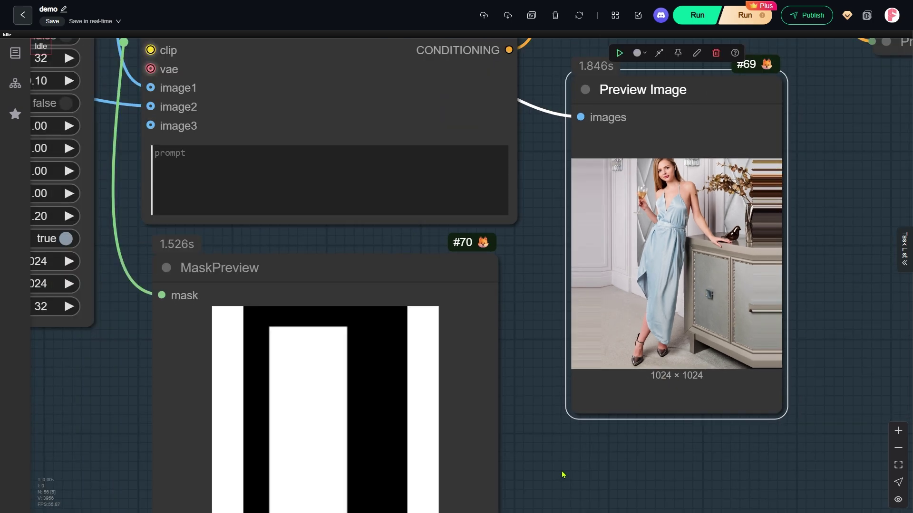
drag(562, 475, 735, 331)
scroll(566, 202, up, 1)
click(507, 157)
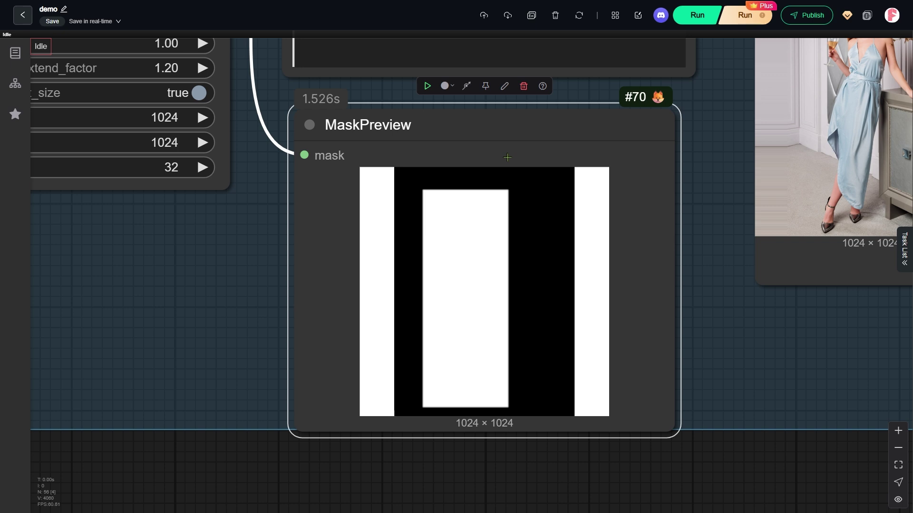
scroll(709, 212, down, 5)
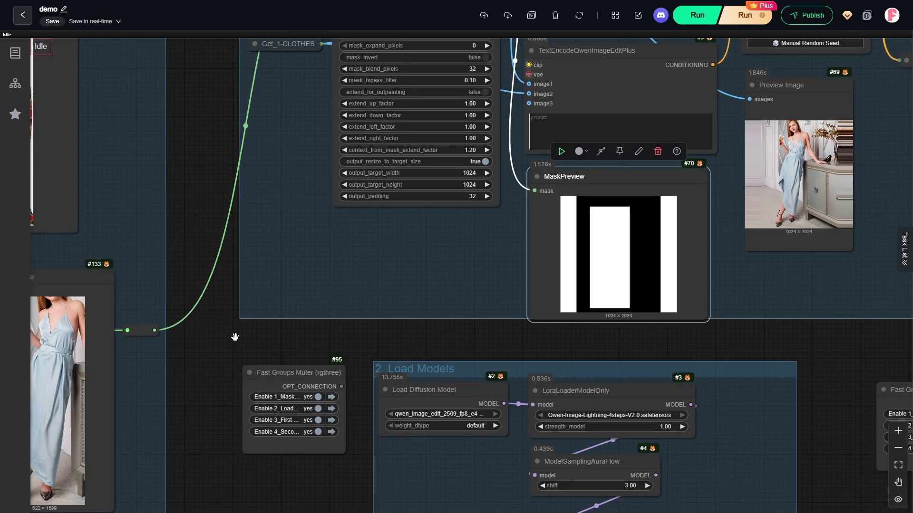
drag(234, 338, 559, 232)
scroll(340, 199, up, 2)
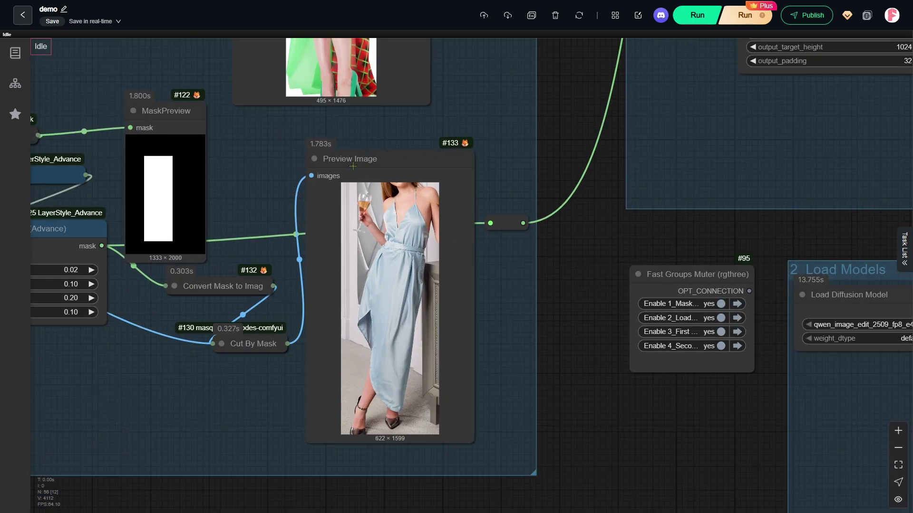
click(352, 166)
scroll(366, 162, up, 1)
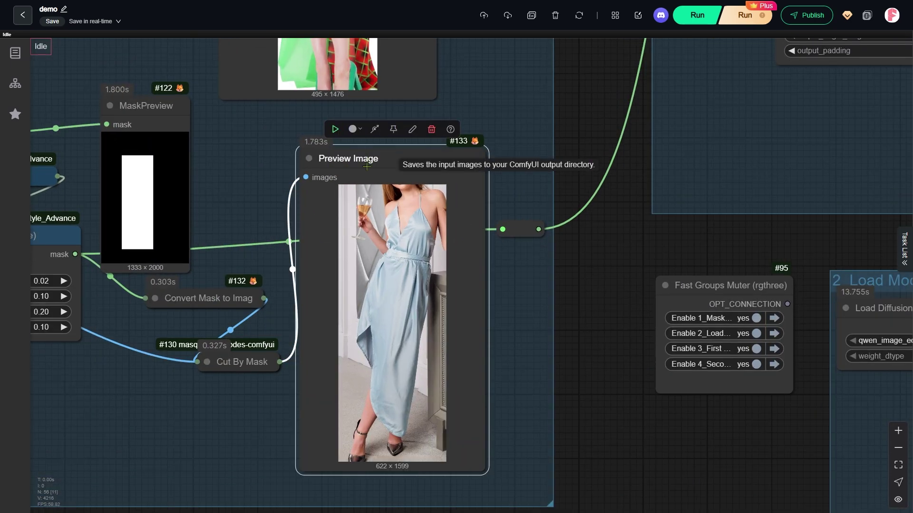
scroll(366, 165, down, 2)
drag(644, 205, 112, 221)
scroll(844, 401, up, 3)
scroll(844, 401, up, 1)
scroll(819, 147, up, 2)
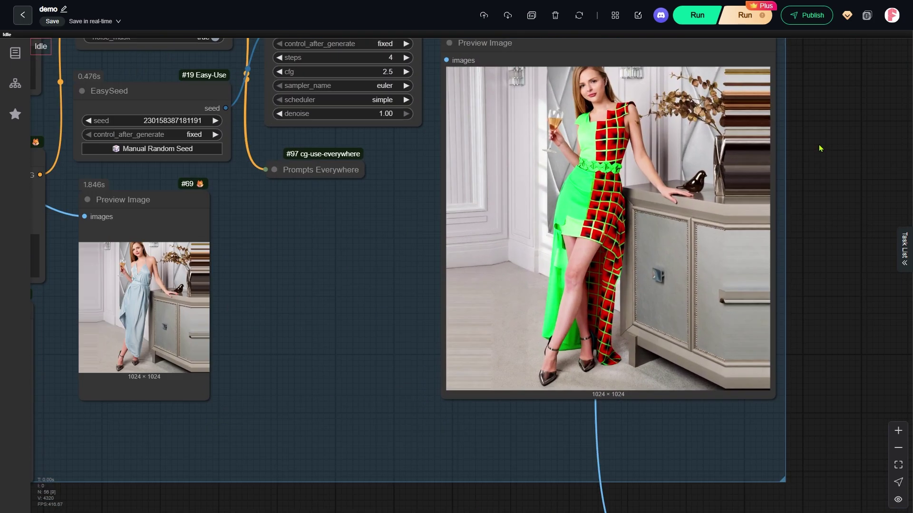
scroll(828, 143, up, 2)
click(633, 94)
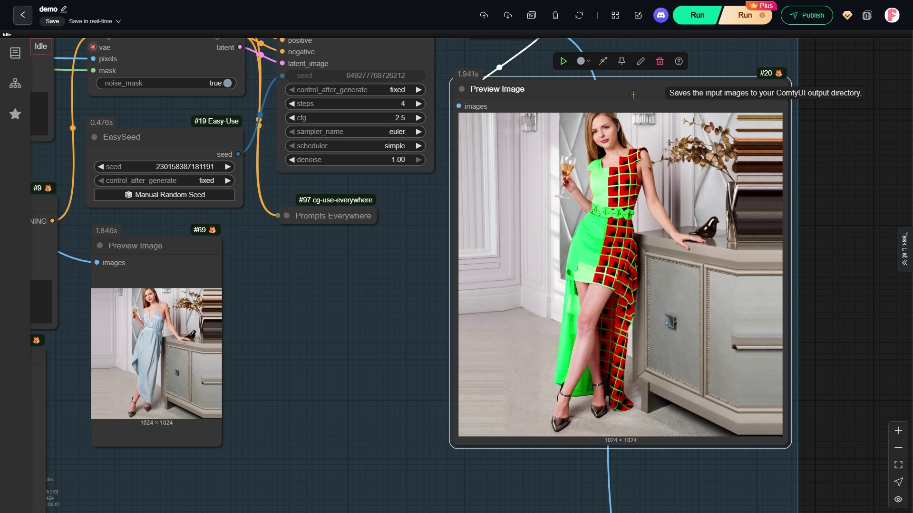
scroll(634, 95, down, 2)
scroll(746, 418, down, 1)
drag(747, 419, 468, 122)
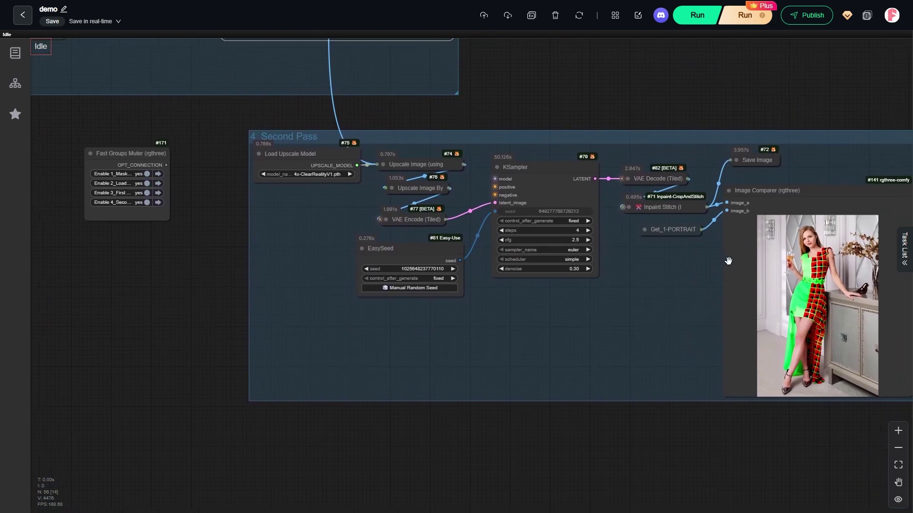
scroll(577, 188, up, 7)
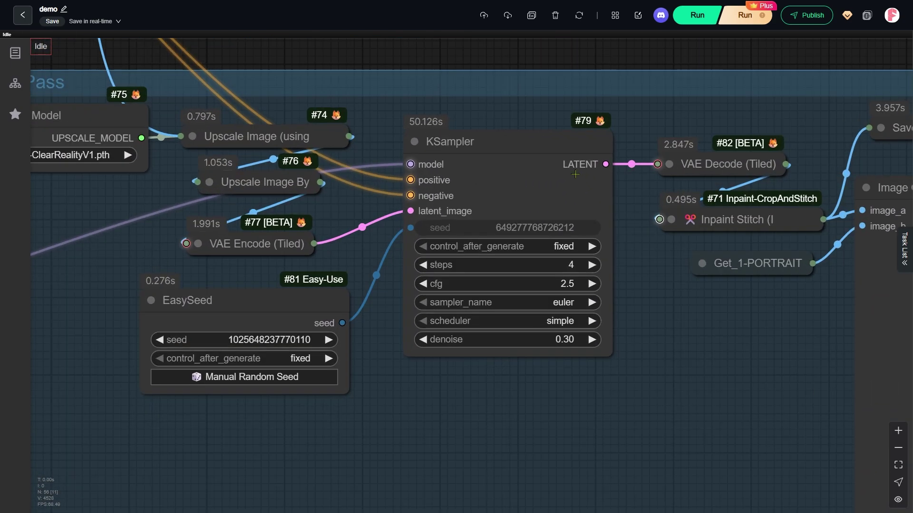
scroll(567, 172, up, 1)
click(563, 168)
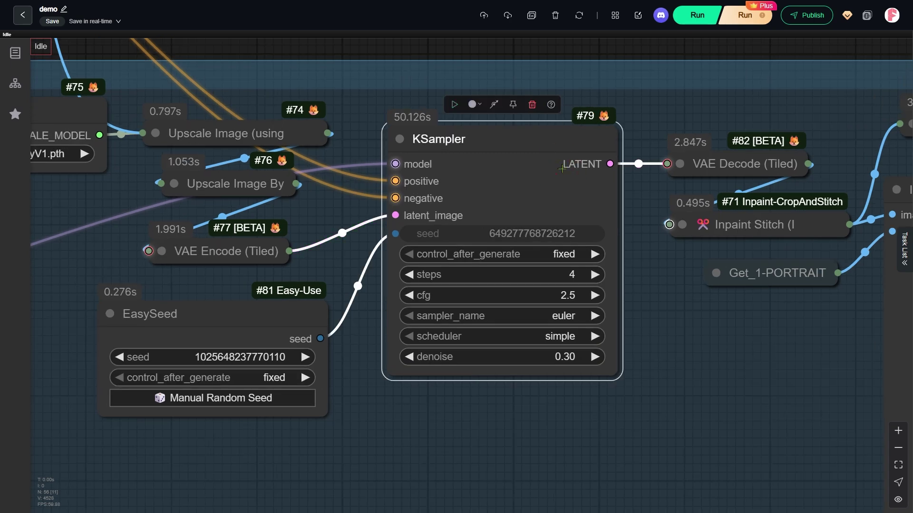
drag(810, 289, 532, 287)
click(523, 223)
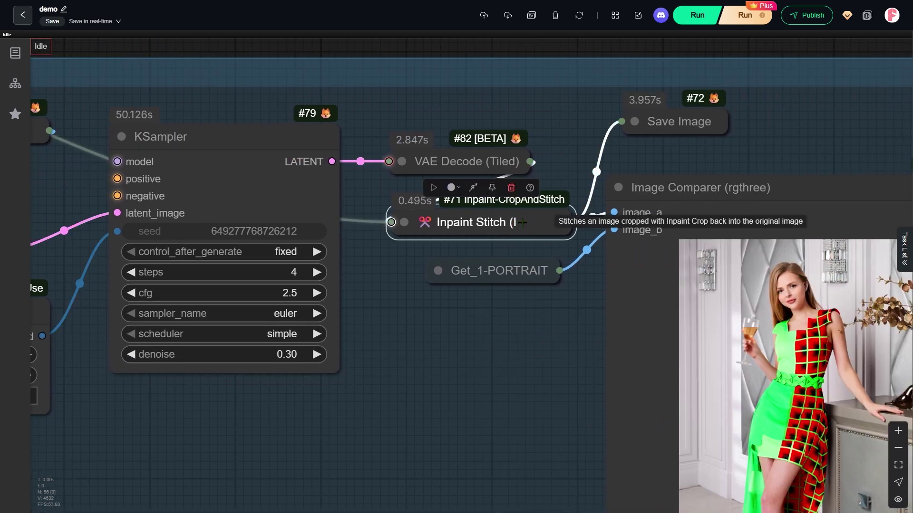
drag(601, 327, 279, 157)
scroll(259, 161, up, 3)
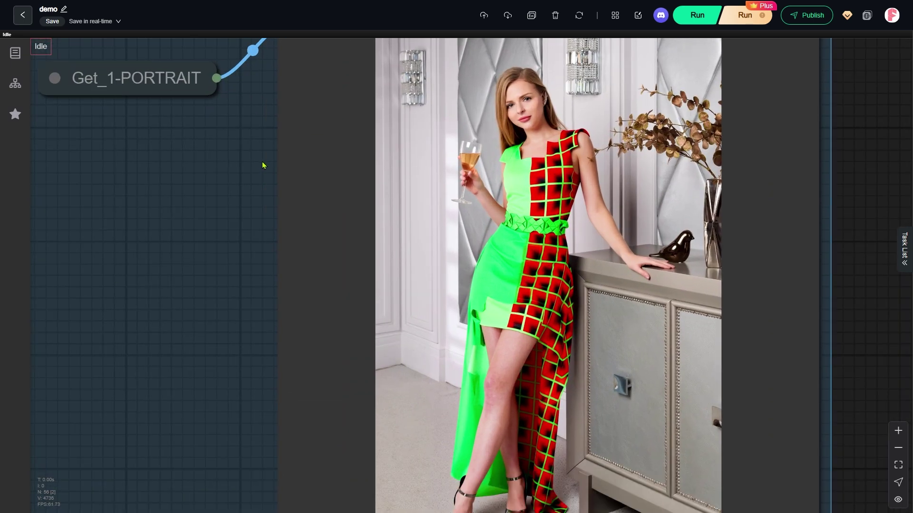